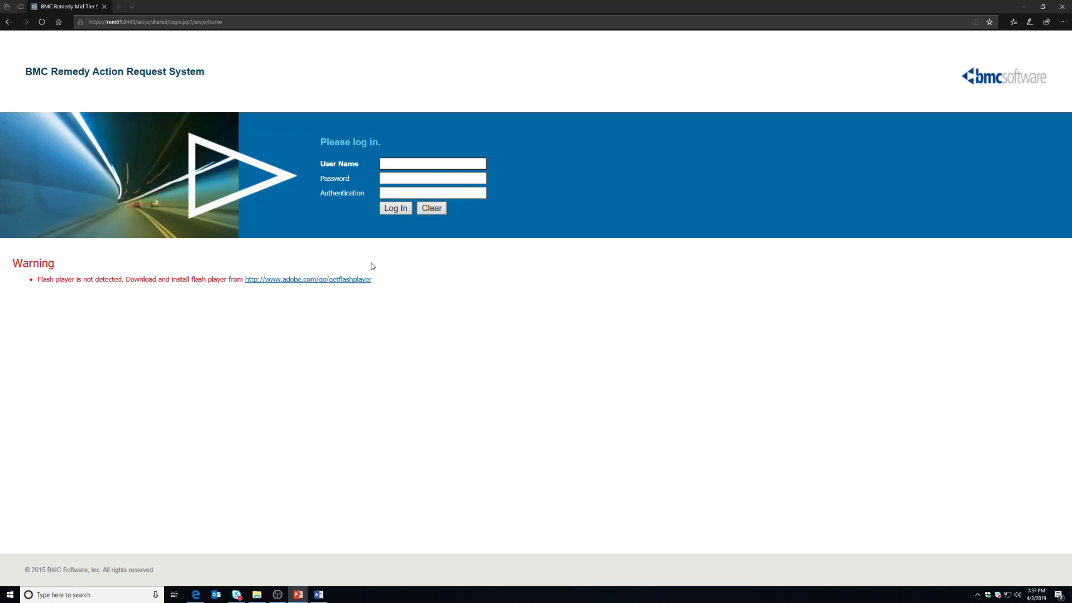
Step: Log in with the requesting user's user name and password
{"action": "left_click", "coordinate": [390, 165]}
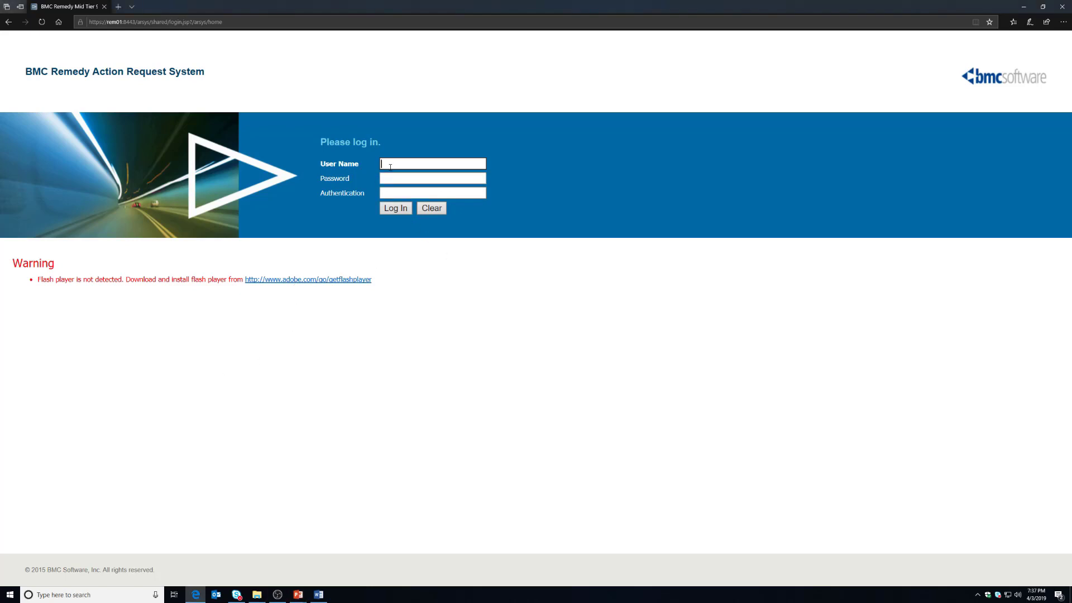
{"action": "type", "text": "User"}
{"action": "key", "text": "Tab"}
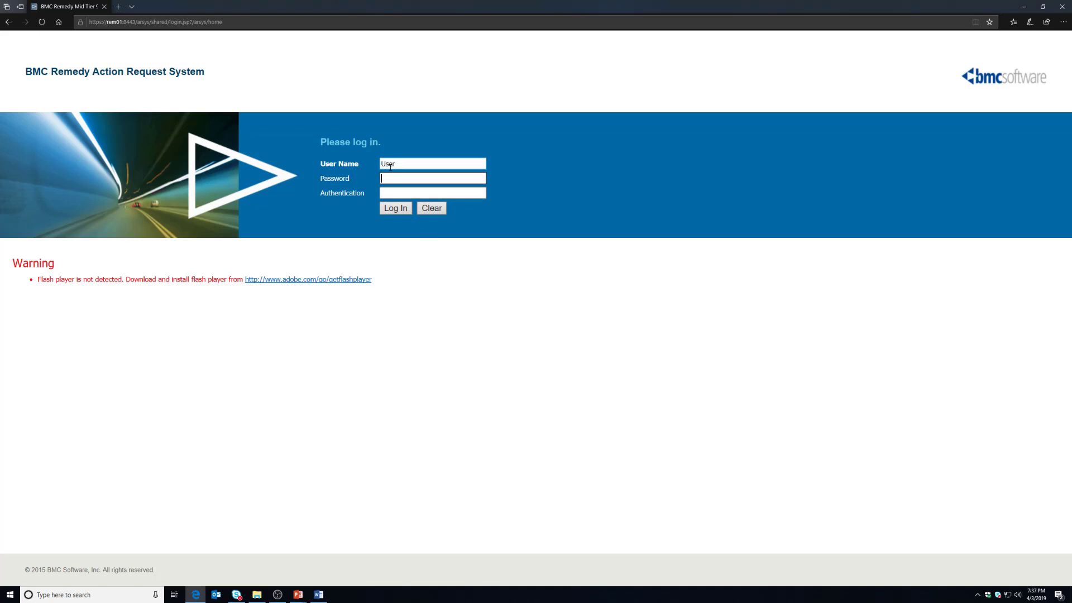
{"action": "type", "text": "password"}
{"action": "key", "text": "Return"}
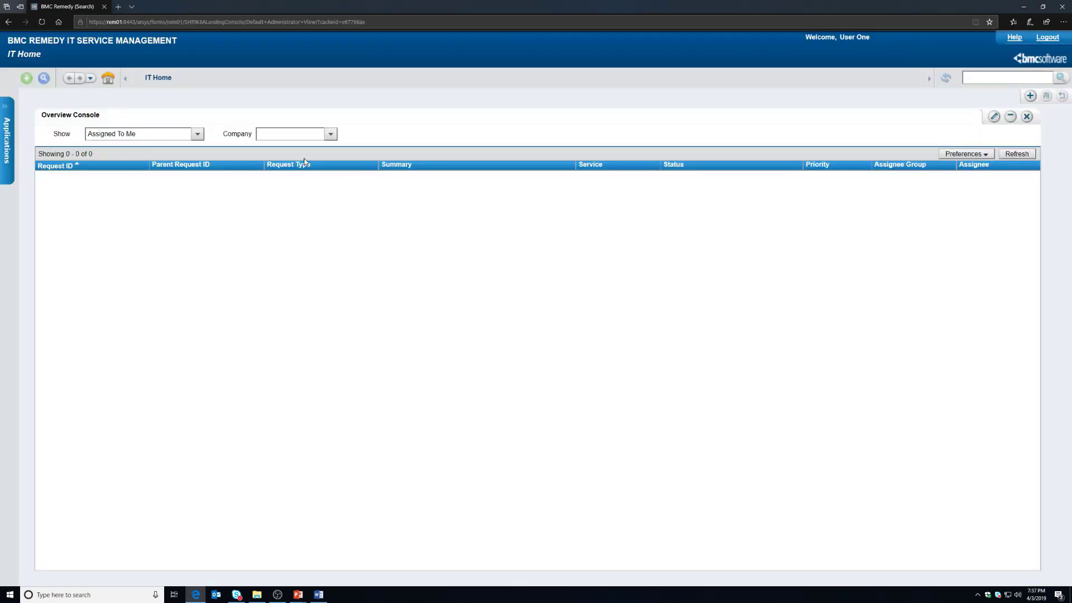
Step: Point the address at AR+System+Mid+Tier+Object+List/ and open the AP-Sample2:Get Agreement form
{"action": "left_click", "coordinate": [195, 23]}
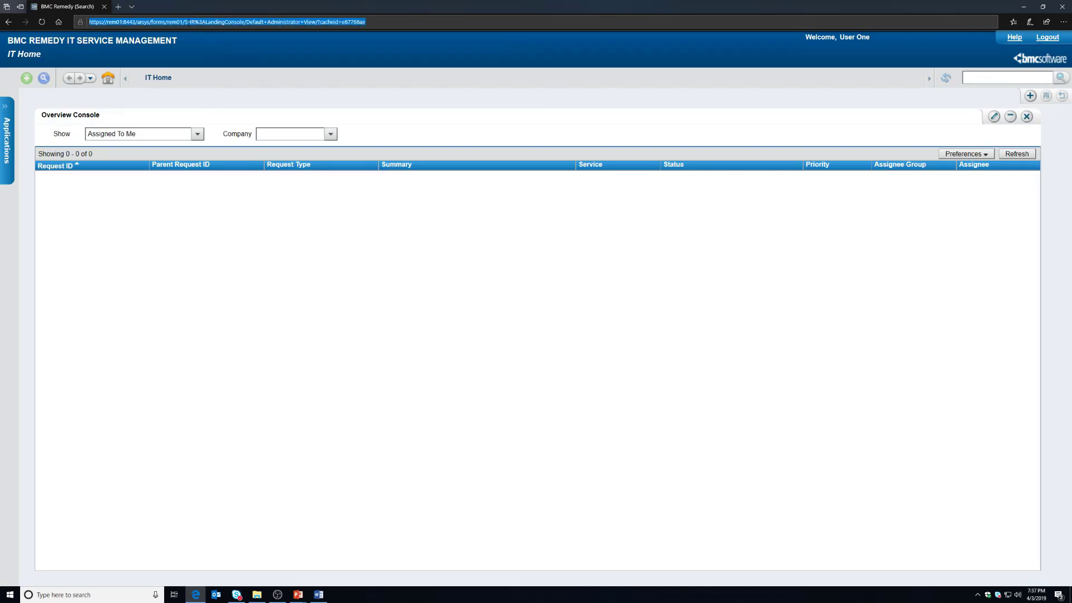
{"action": "left_click_drag", "start_coordinate": [188, 22], "coordinate": [490, 22]}
{"action": "type", "text": "AR+System+Mid+Tier+Object+List/"}
{"action": "key", "text": "Return"}
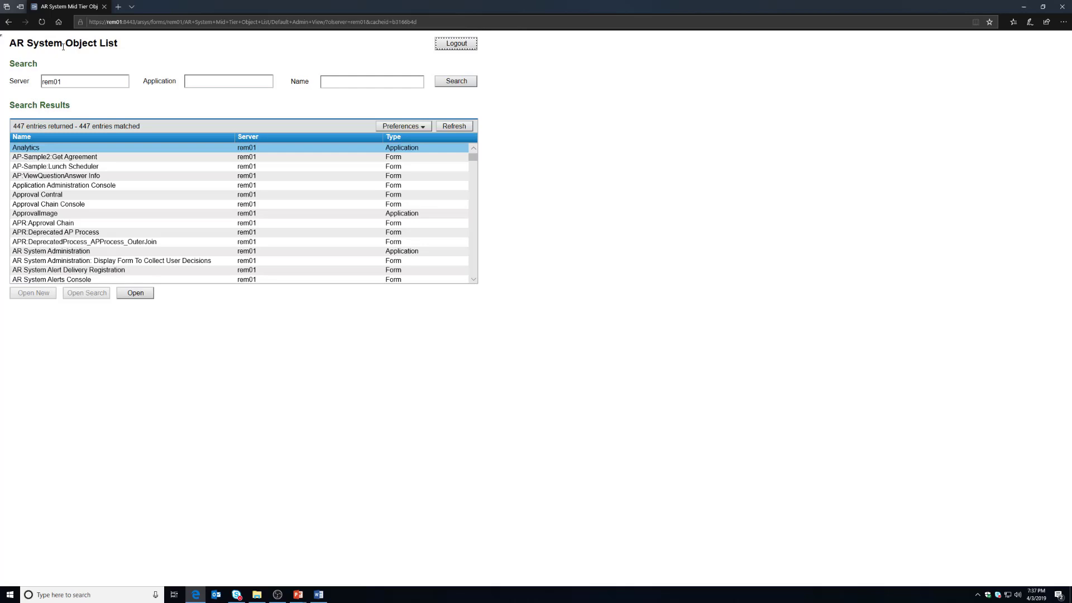
{"action": "left_click", "coordinate": [34, 157]}
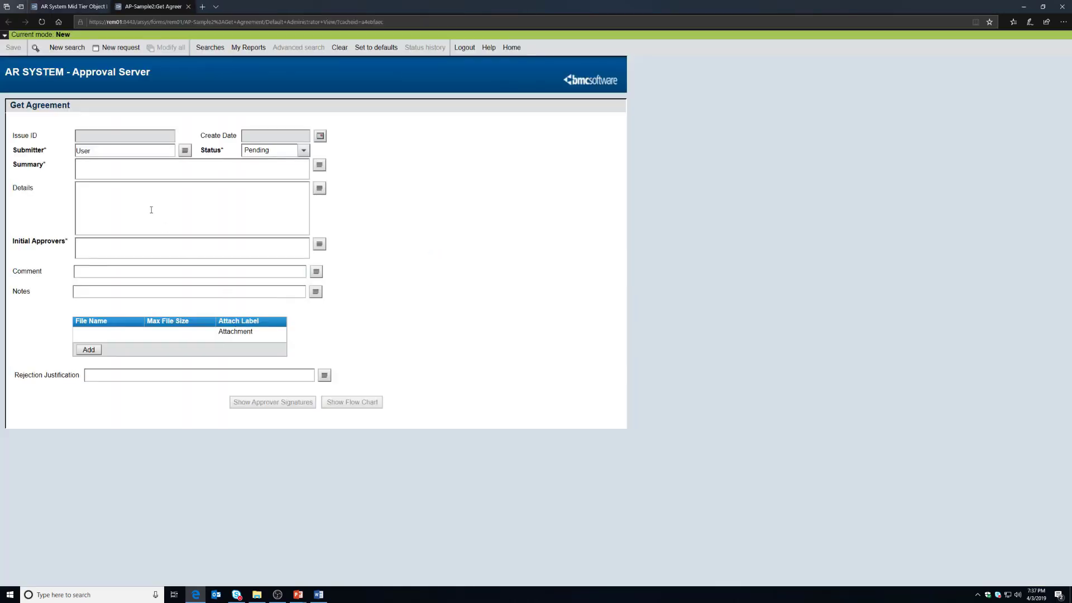
Step: Put the Get Agreement form into New mode for a fresh request
{"action": "left_click", "coordinate": [64, 47]}
{"action": "left_click", "coordinate": [105, 48]}
{"action": "left_click", "coordinate": [116, 56]}
Step: Enter summary Test13 and initial approver Manager, then save the request
{"action": "left_click", "coordinate": [158, 172]}
{"action": "type", "text": "Test14"}
{"action": "key", "text": "BackSpace"}
{"action": "type", "text": "3"}
{"action": "left_click", "coordinate": [160, 247]}
{"action": "type", "text": "Manager"}
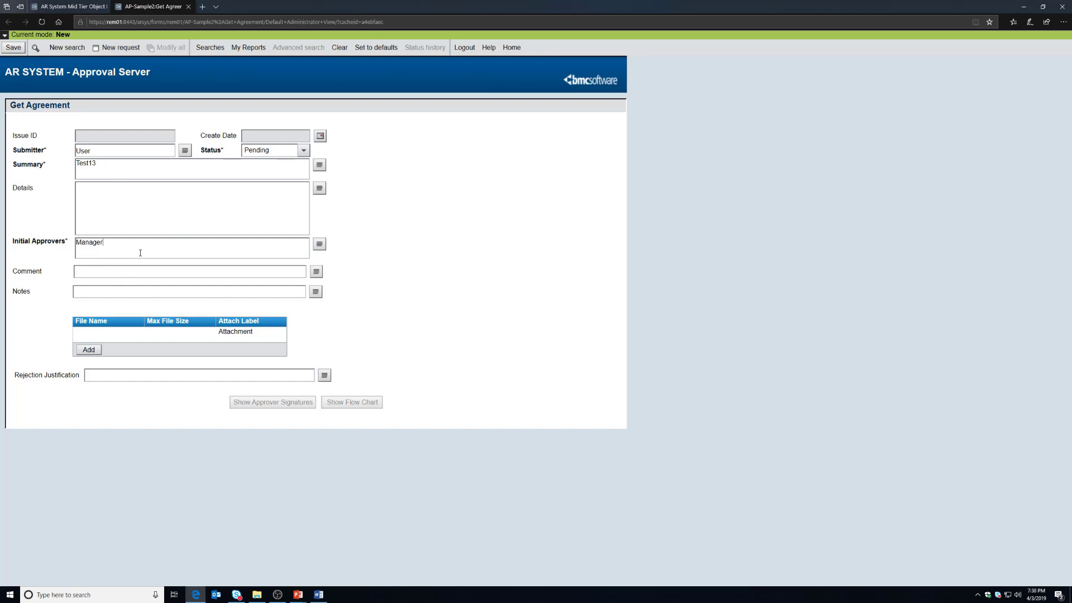
{"action": "left_click", "coordinate": [12, 50]}
{"action": "key", "text": "alt+Tab"}
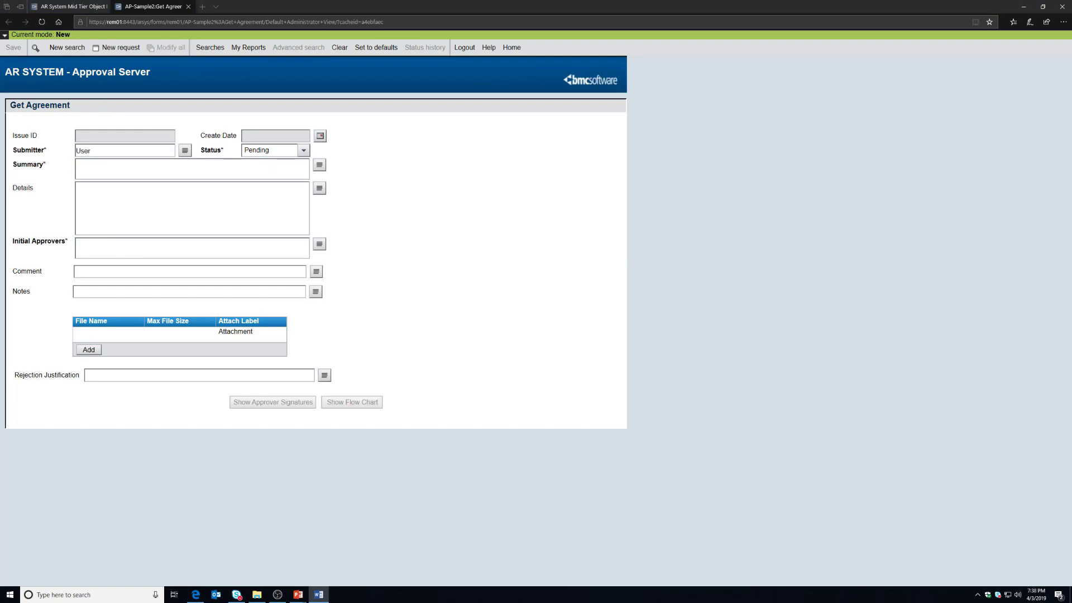
Step: Search the form for summary Test13, note its issue ID 00402, then log out
{"action": "left_click", "coordinate": [35, 48]}
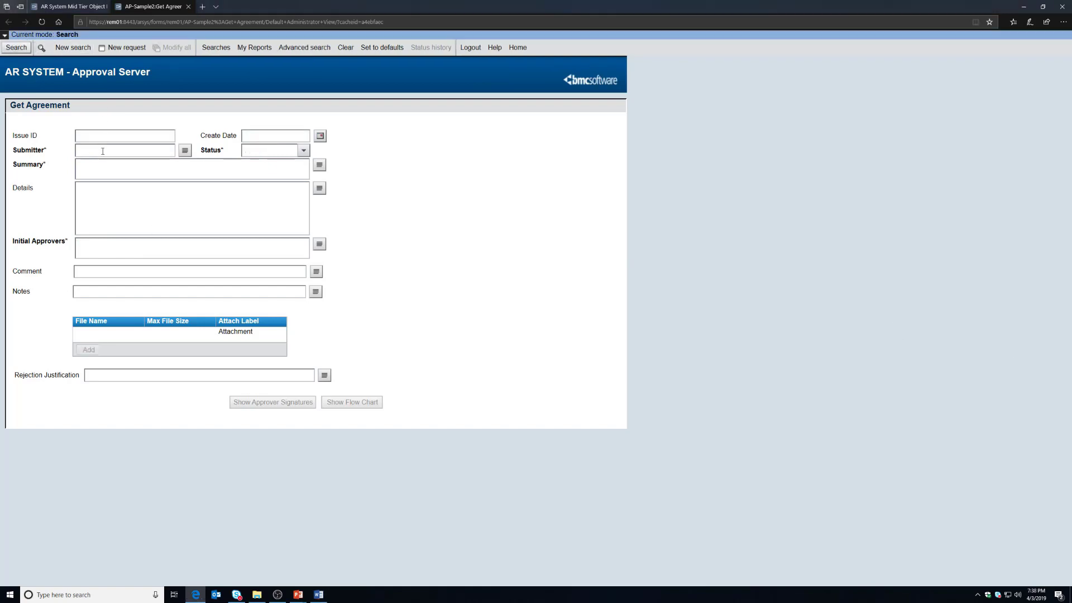
{"action": "type", "text": "Test13"}
{"action": "left_click", "coordinate": [23, 50]}
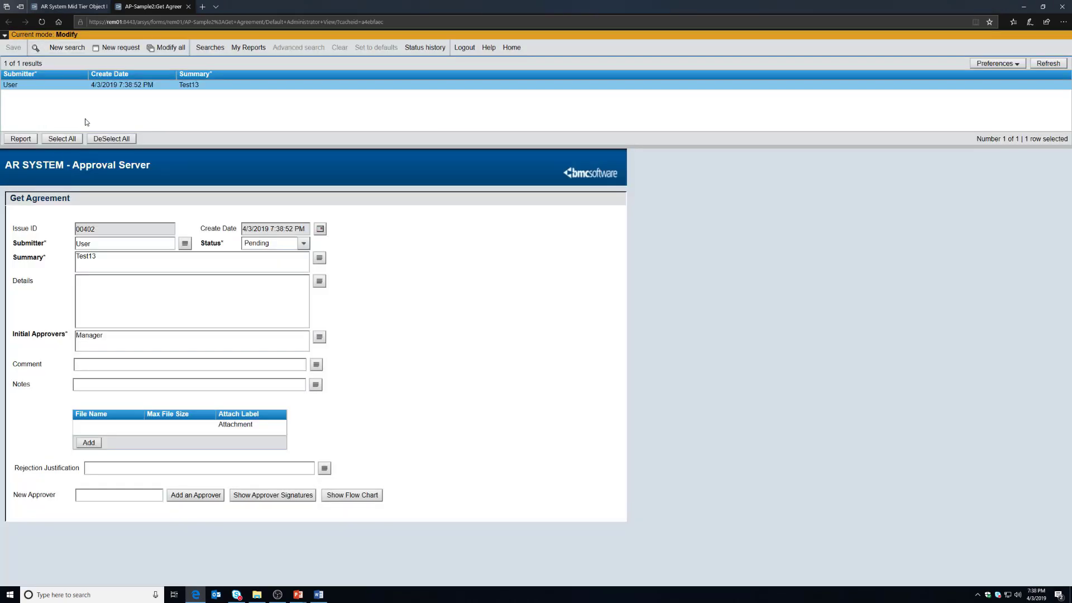
{"action": "double_click", "coordinate": [105, 256]}
{"action": "left_click_drag", "start_coordinate": [110, 230], "coordinate": [54, 230]}
{"action": "left_click", "coordinate": [461, 49]}
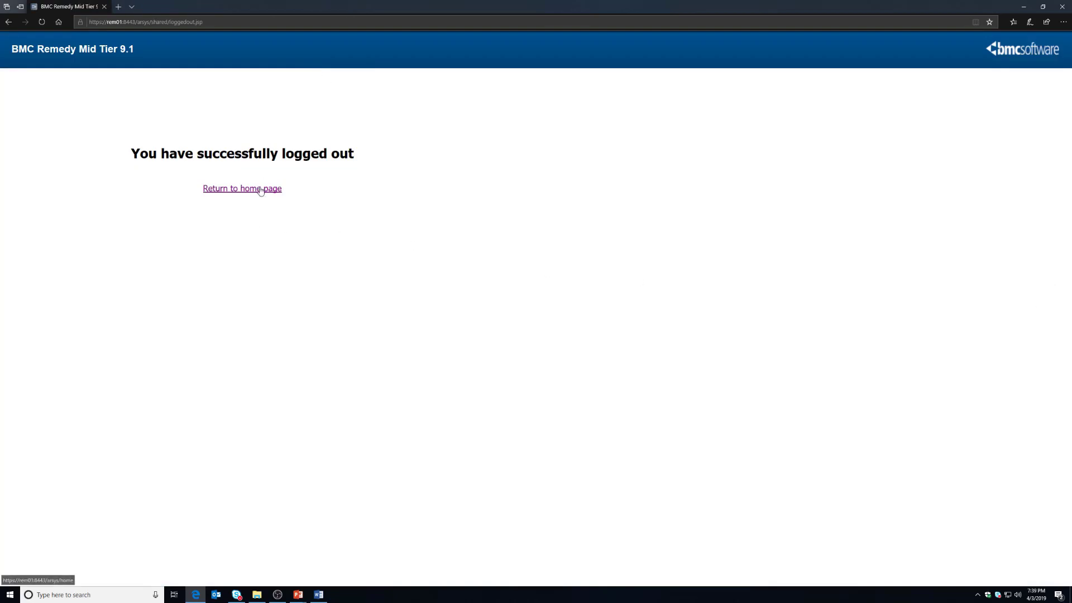
Step: Follow the 'Return to home page' link from the logout notice
{"action": "left_click", "coordinate": [262, 188]}
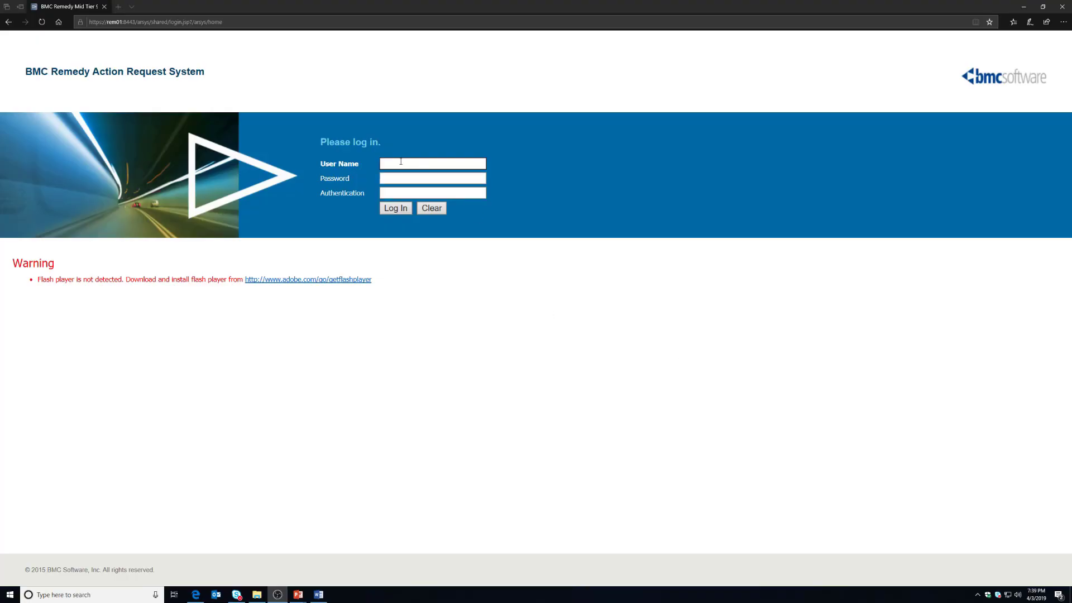
Step: Log in with the approver's credentials and launch Approval Central from Quick Links
{"action": "left_click", "coordinate": [401, 161]}
{"action": "type", "text": "Manager"}
{"action": "key", "text": "Tab"}
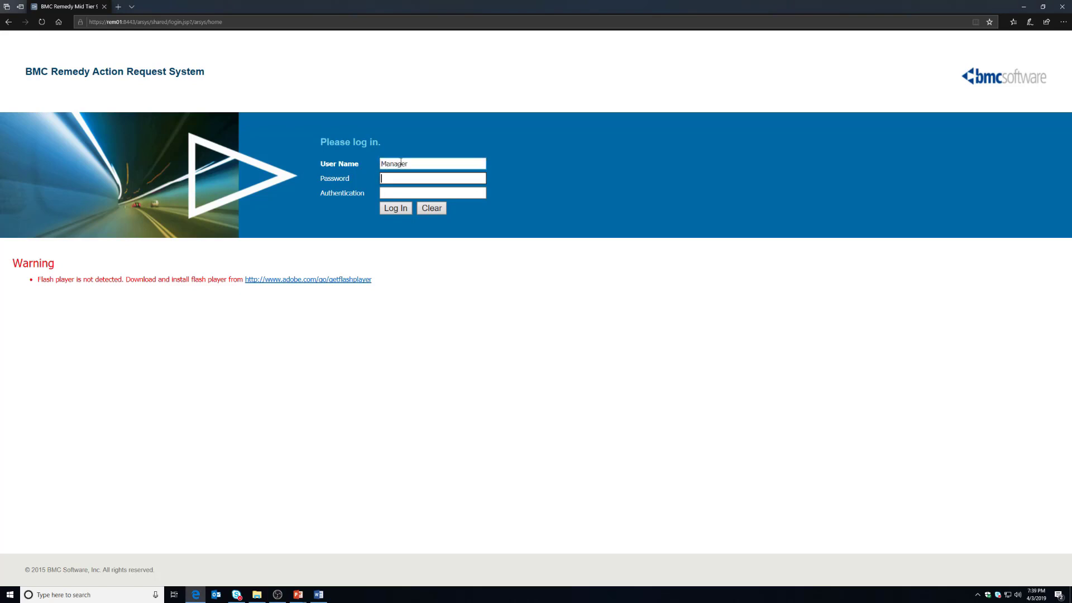
{"action": "type", "text": "••••••••••••"}
{"action": "key", "text": "Return"}
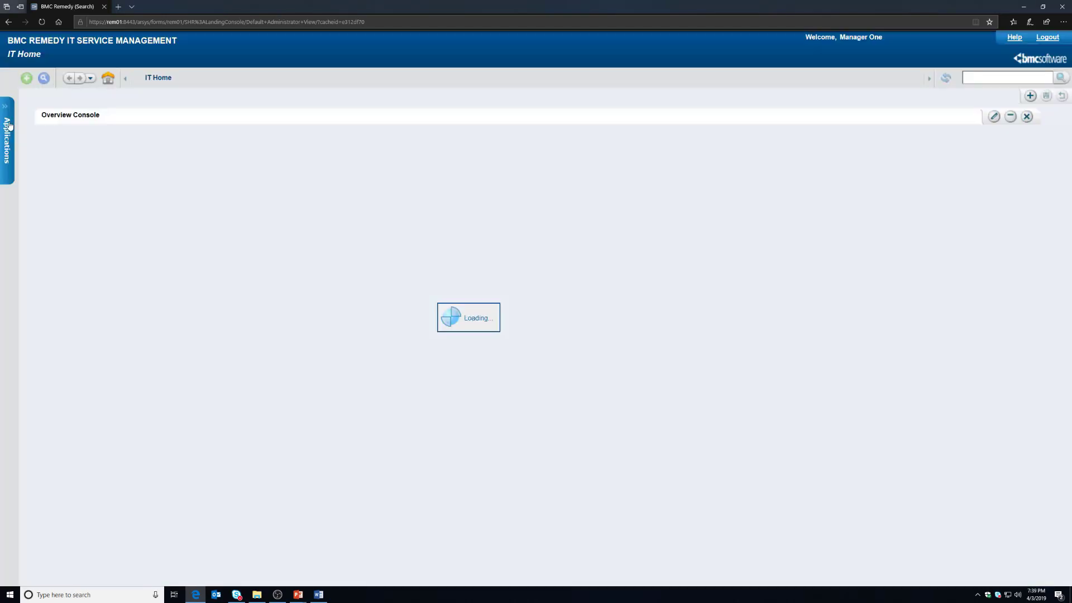
{"action": "mouse_move", "coordinate": [8, 126]}
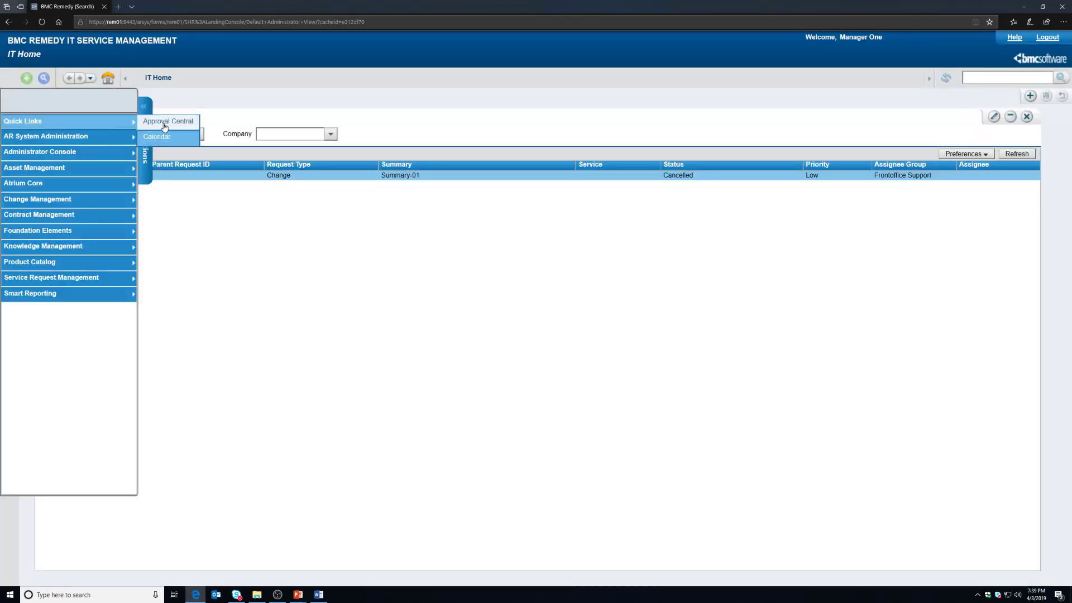
{"action": "left_click", "coordinate": [164, 125]}
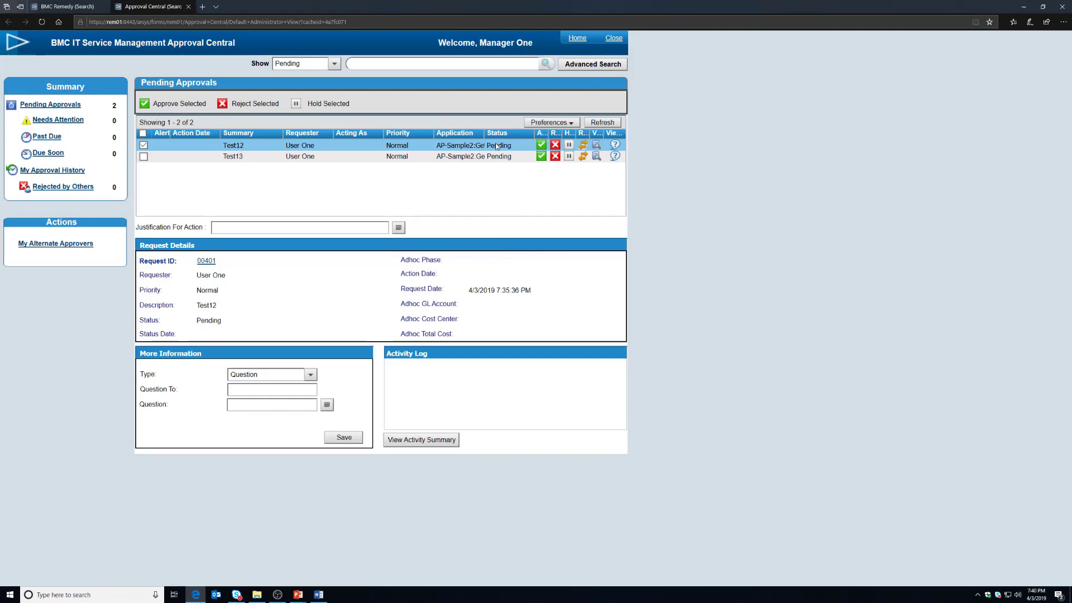
Step: Reject the Test13 request, entering 'Justification' as the rejection reason
{"action": "left_click", "coordinate": [239, 160]}
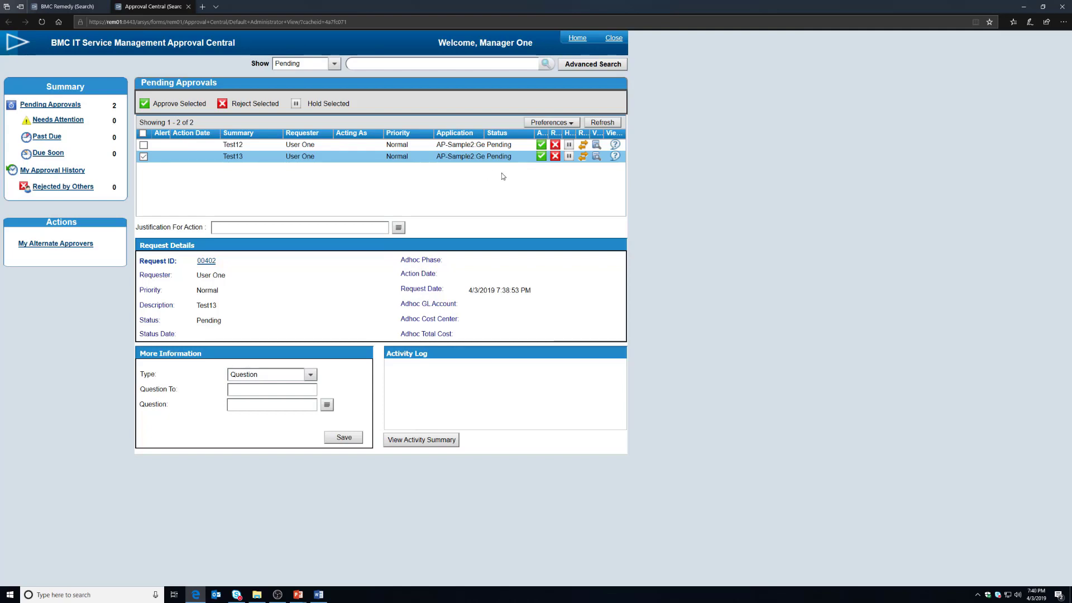
{"action": "left_click", "coordinate": [555, 157]}
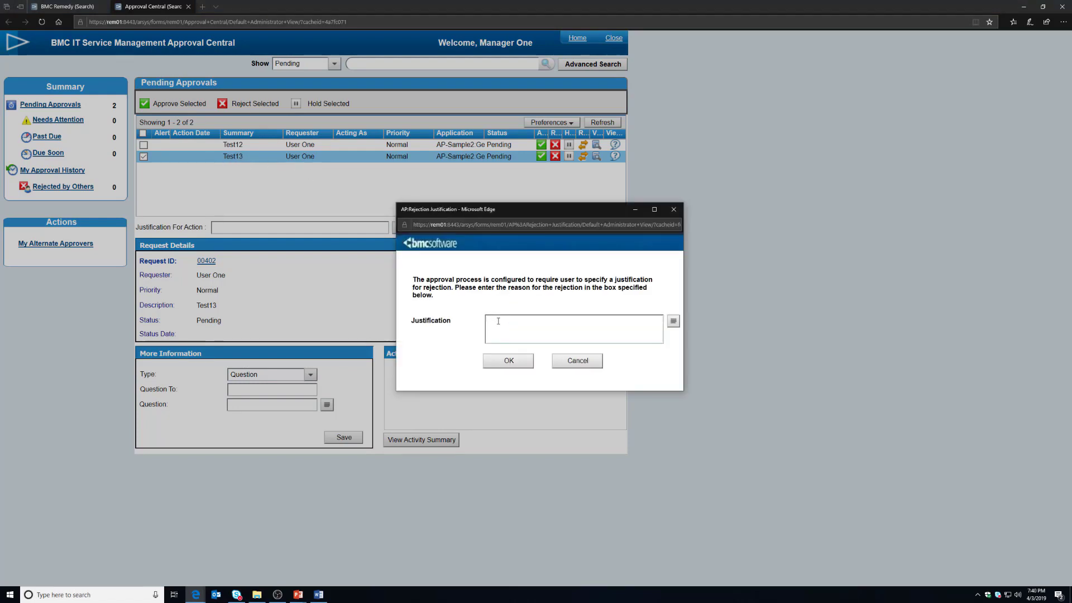
{"action": "type", "text": "Justification"}
{"action": "left_click", "coordinate": [510, 360]}
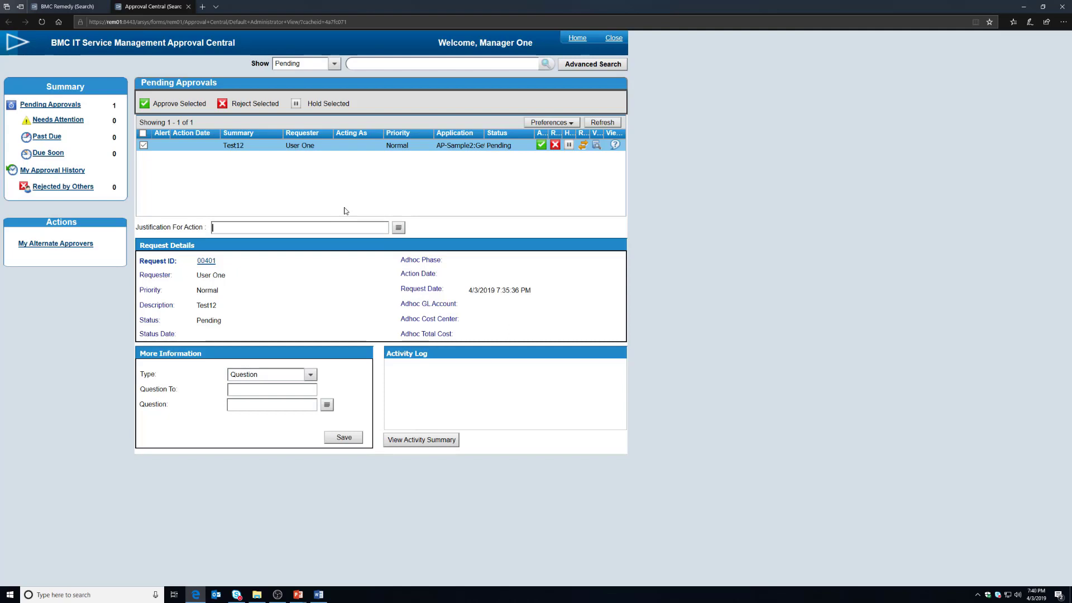
Step: Close Approval Central, log out, and sign back in as a different user
{"action": "left_click", "coordinate": [614, 39]}
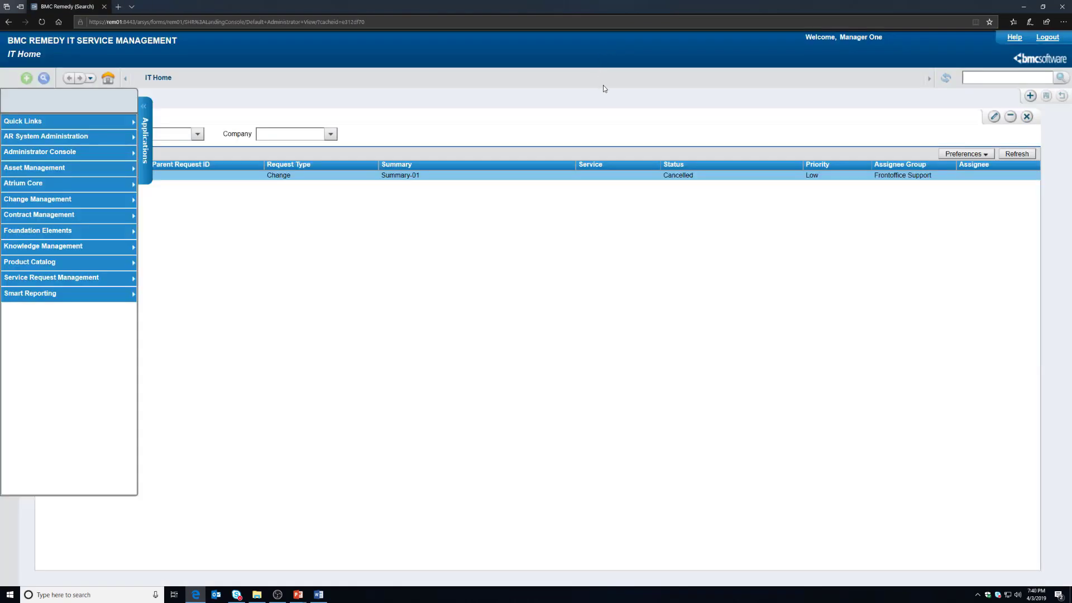
{"action": "left_click", "coordinate": [1047, 38]}
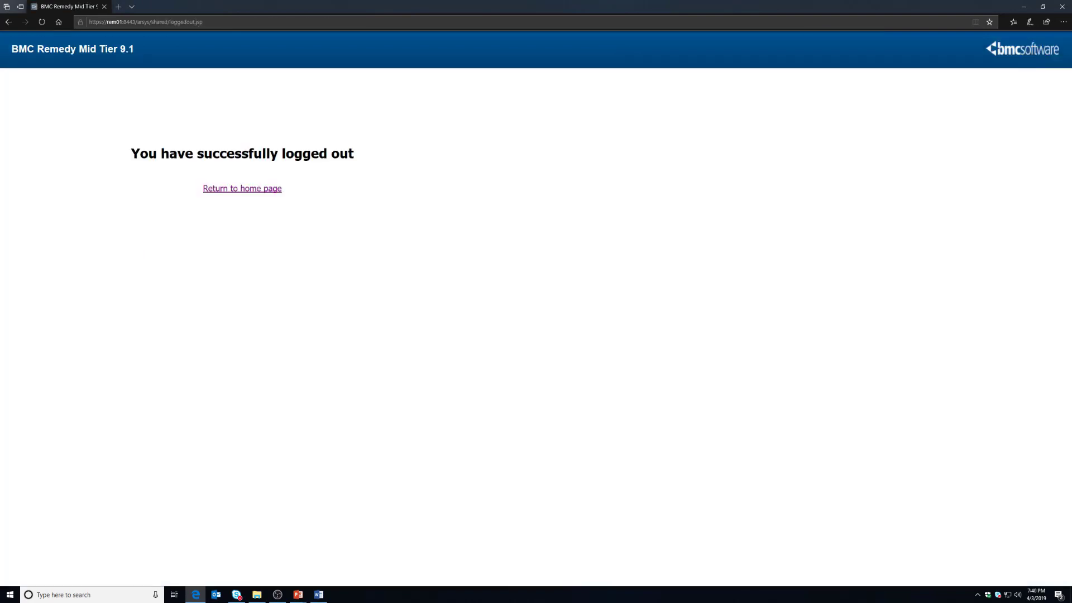
{"action": "left_click", "coordinate": [319, 594]}
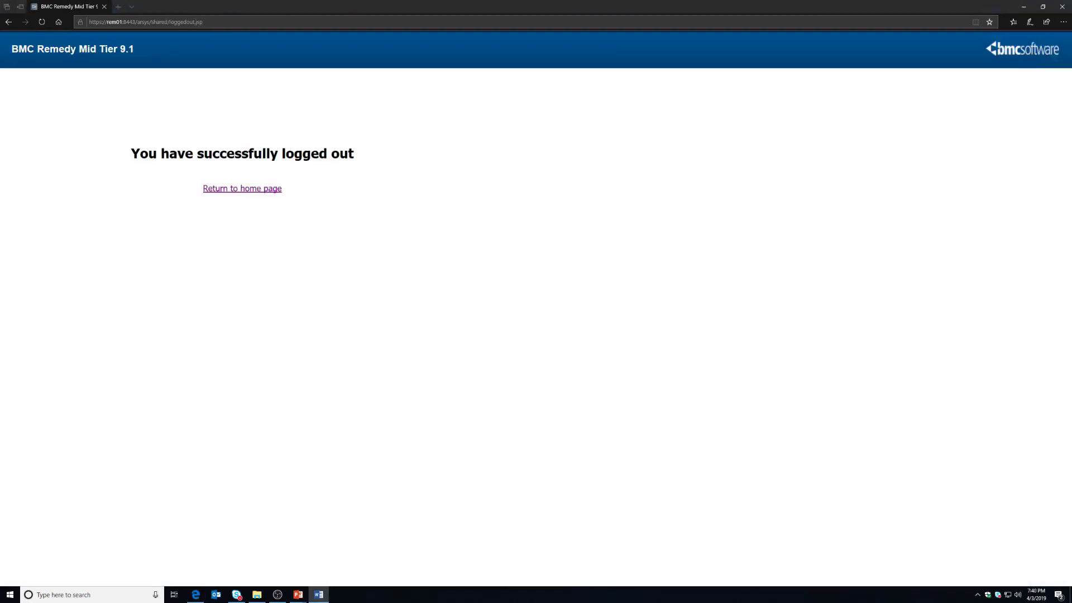
{"action": "left_click", "coordinate": [273, 190]}
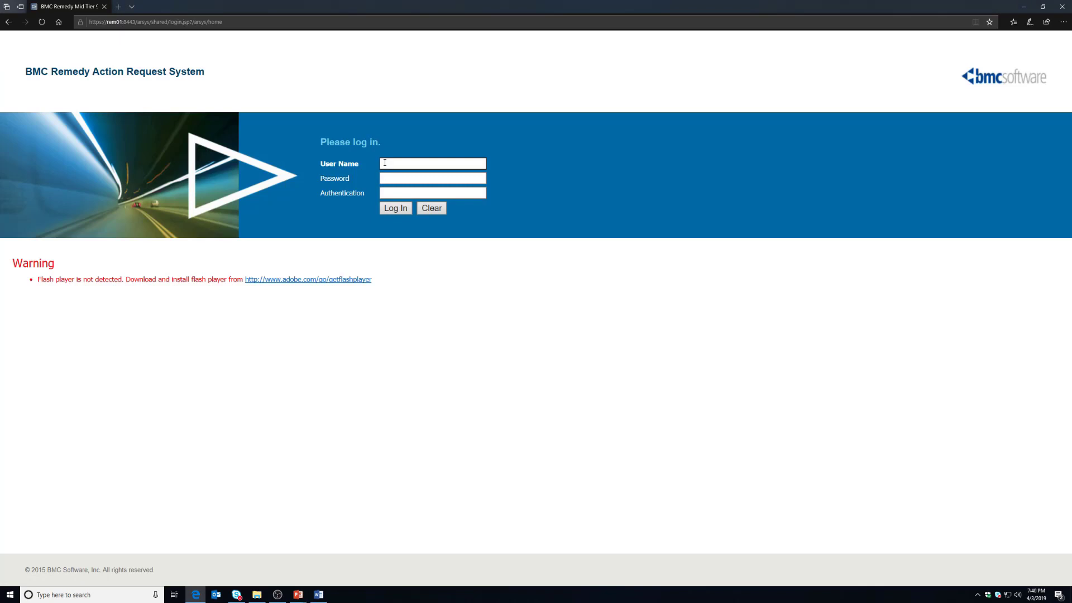
{"action": "type", "text": "Owner"}
{"action": "key", "text": "Tab"}
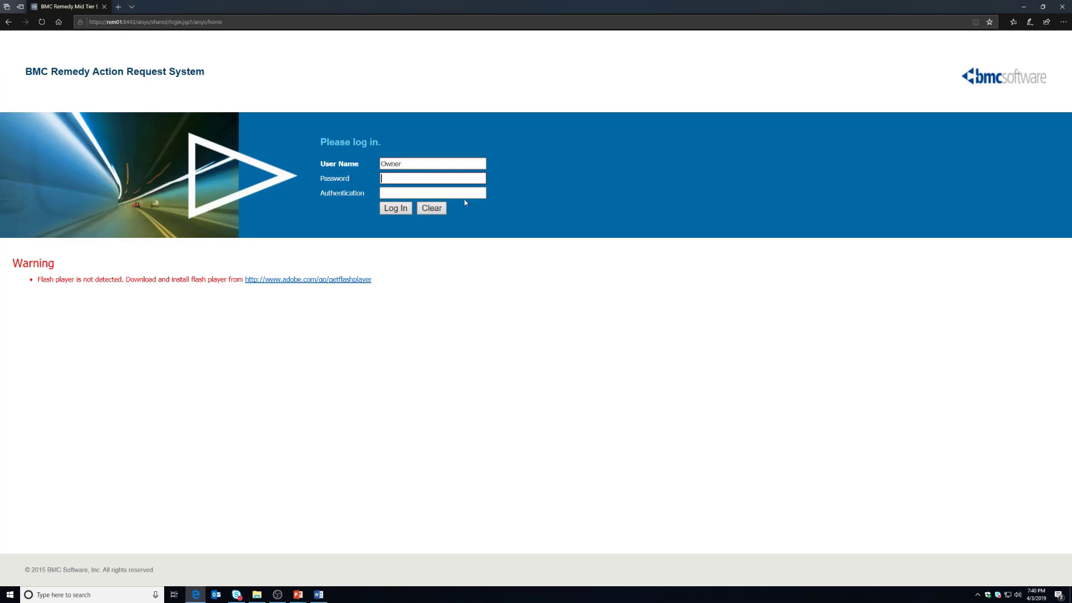
{"action": "type", "text": "••••••••••••"}
{"action": "key", "text": "Return"}
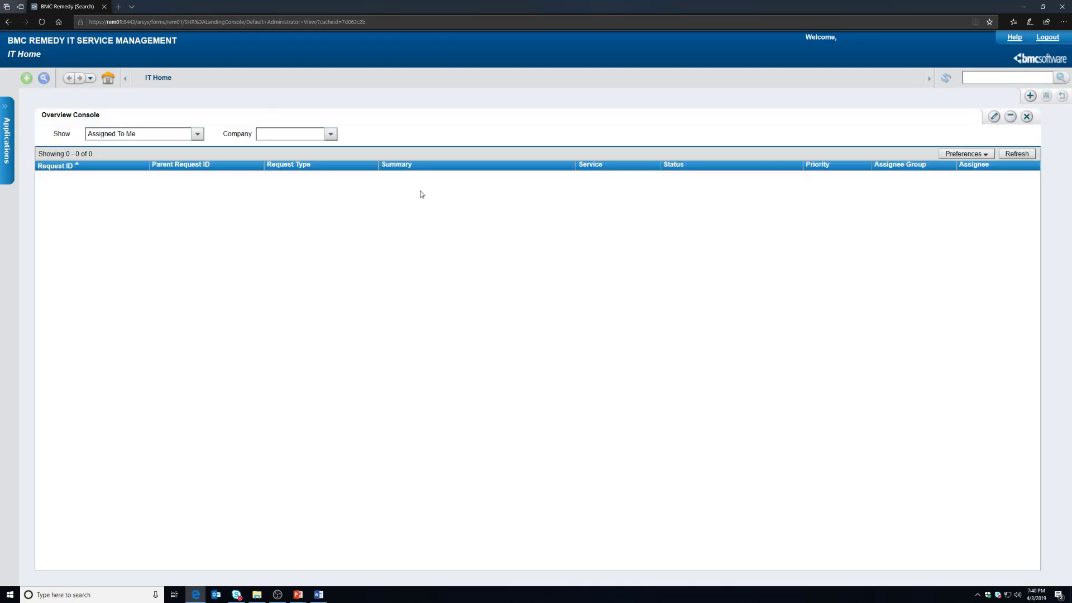
Step: Load the AR System Object List and search for AP:Detail with hidden forms shown
{"action": "left_click", "coordinate": [513, 23]}
{"action": "key", "text": "End"}
{"action": "key", "text": "ctrl+shift+Left"}
{"action": "key", "text": "ctrl+shift+Left"}
{"action": "key", "text": "ctrl+shift+Left"}
{"action": "key", "text": "ctrl+shift+Left"}
{"action": "key", "text": "ctrl+shift+Left"}
{"action": "key", "text": "ctrl+shift+Left"}
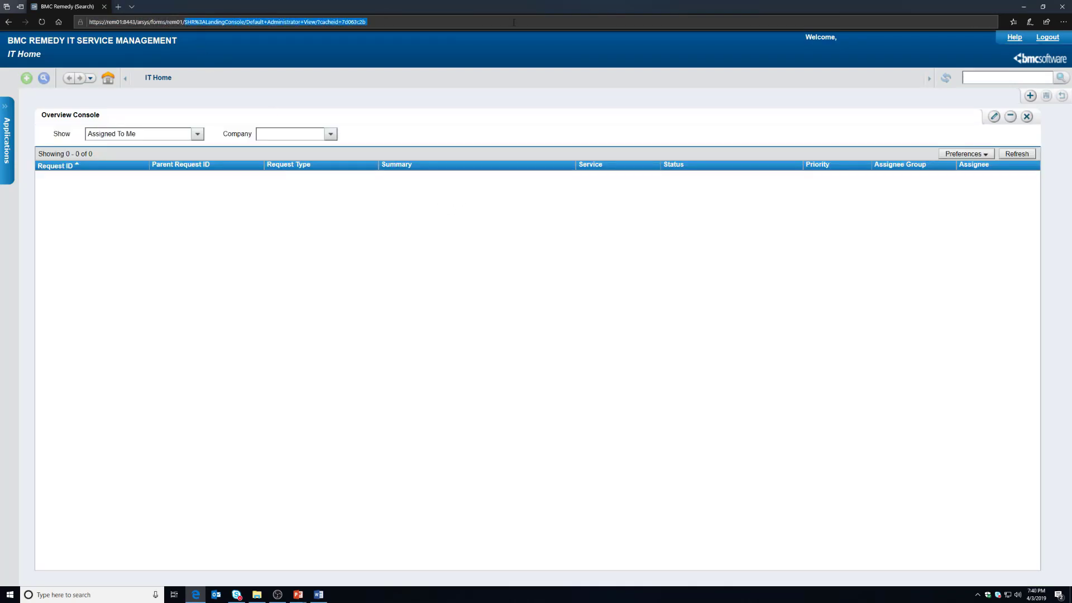
{"action": "key", "text": "BackSpace"}
{"action": "type", "text": "AR+System+Mid+Tier+Object+List/Default+Admin+View/?olserver=rem01&cacheid=286731c8"}
{"action": "key", "text": "Return"}
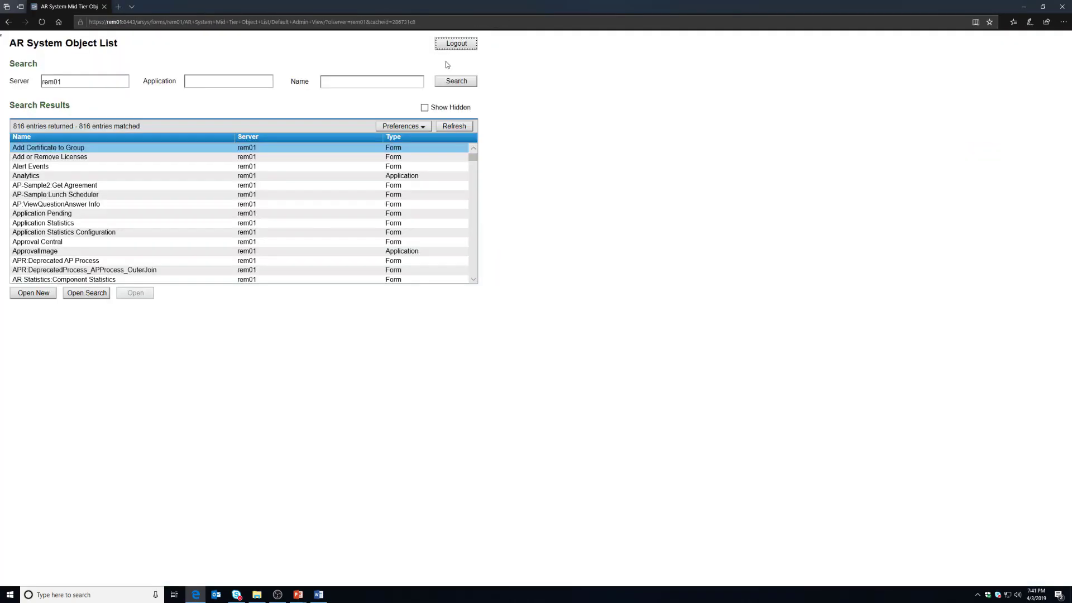
{"action": "left_click", "coordinate": [383, 82]}
{"action": "type", "text": "AP:Detail"}
{"action": "left_click", "coordinate": [425, 107]}
Step: Open AP:Detail, run an unfiltered search listing all 14 approval records, and locate request 00402
{"action": "left_click", "coordinate": [34, 293]}
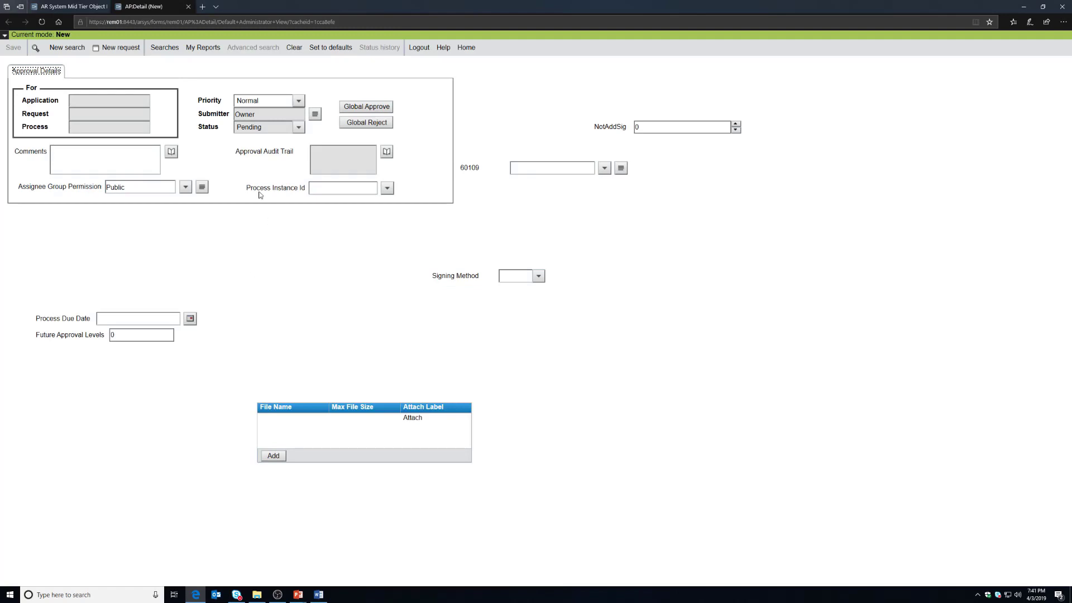
{"action": "left_click", "coordinate": [64, 48]}
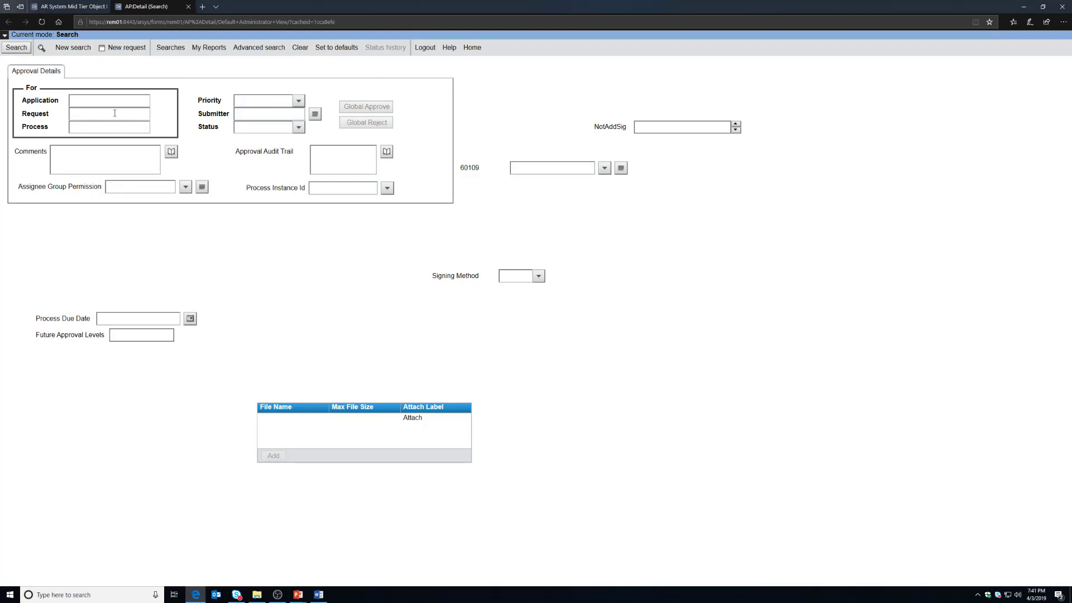
{"action": "left_click", "coordinate": [16, 47]}
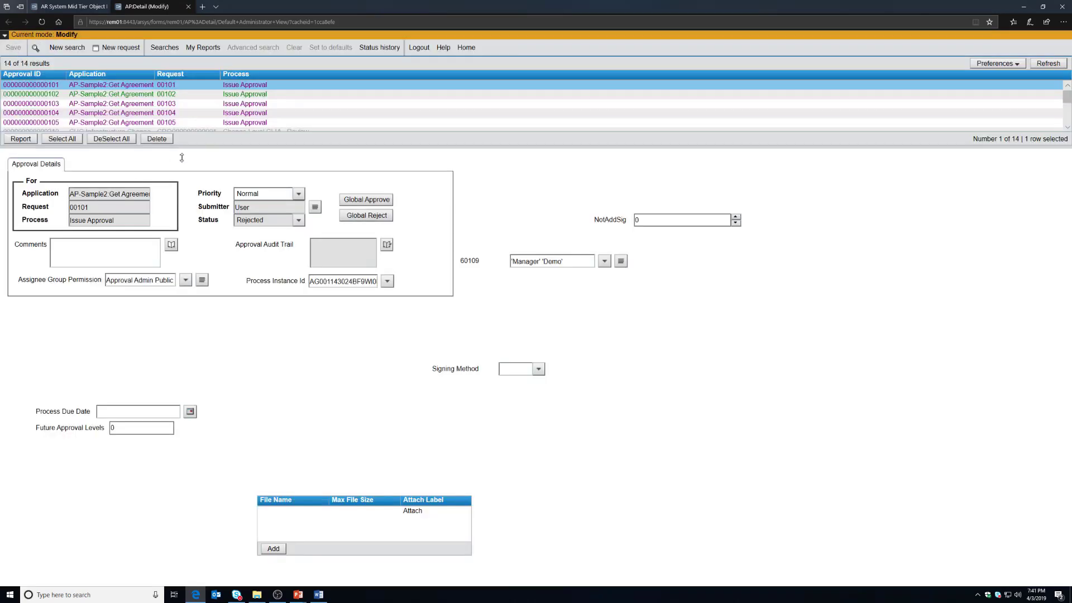
{"action": "left_click_drag", "start_coordinate": [181, 157], "coordinate": [182, 232]}
{"action": "left_click_drag", "start_coordinate": [93, 281], "coordinate": [56, 282]}
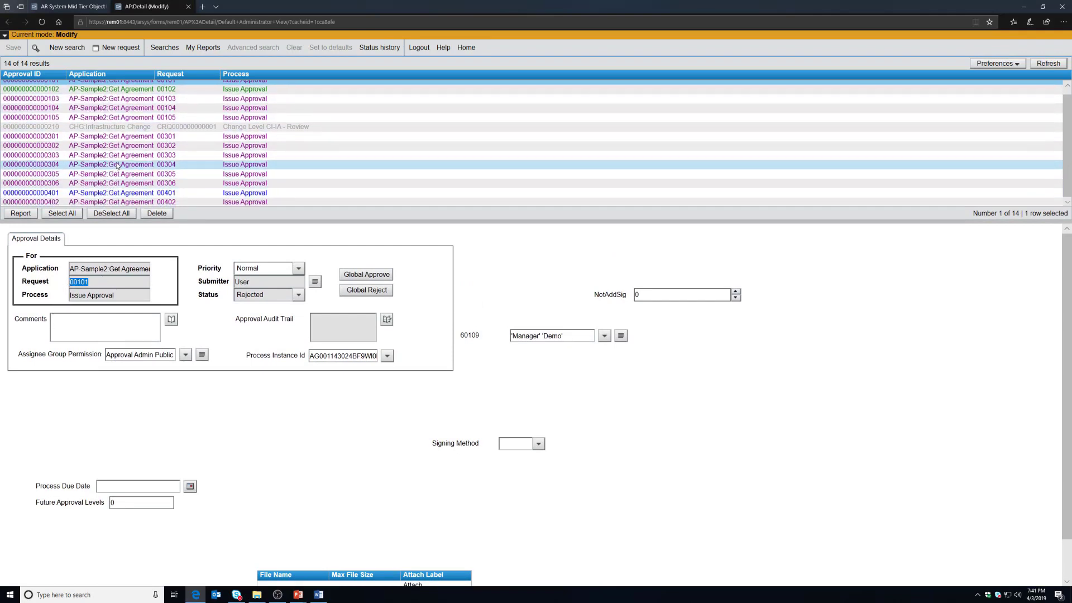
{"action": "left_click", "coordinate": [160, 203]}
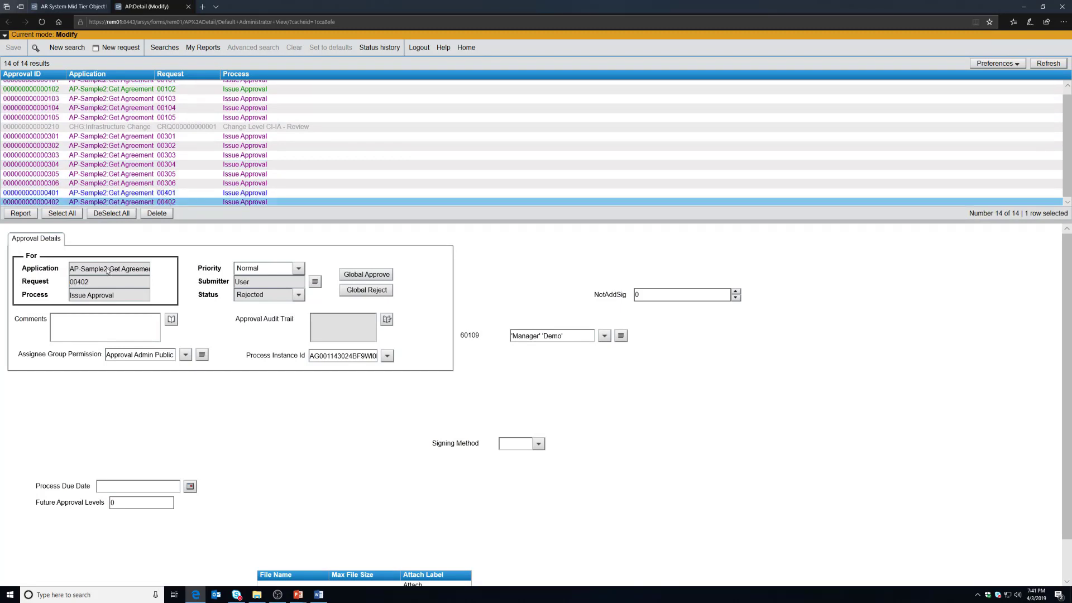
{"action": "left_click_drag", "start_coordinate": [94, 283], "coordinate": [63, 284]}
{"action": "left_click", "coordinate": [267, 294]}
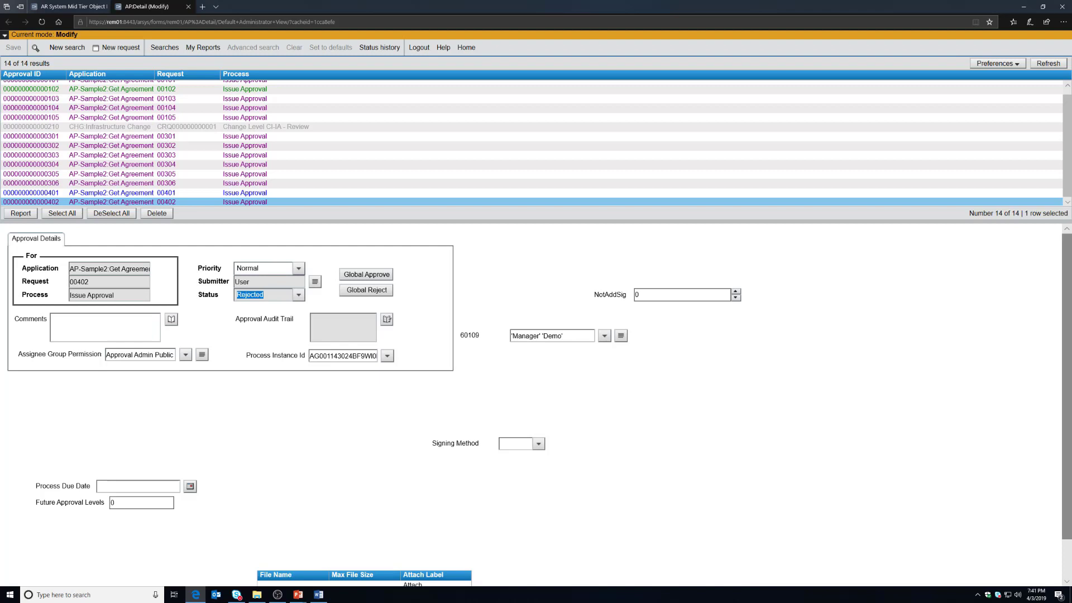
{"action": "key", "text": "alt+Tab"}
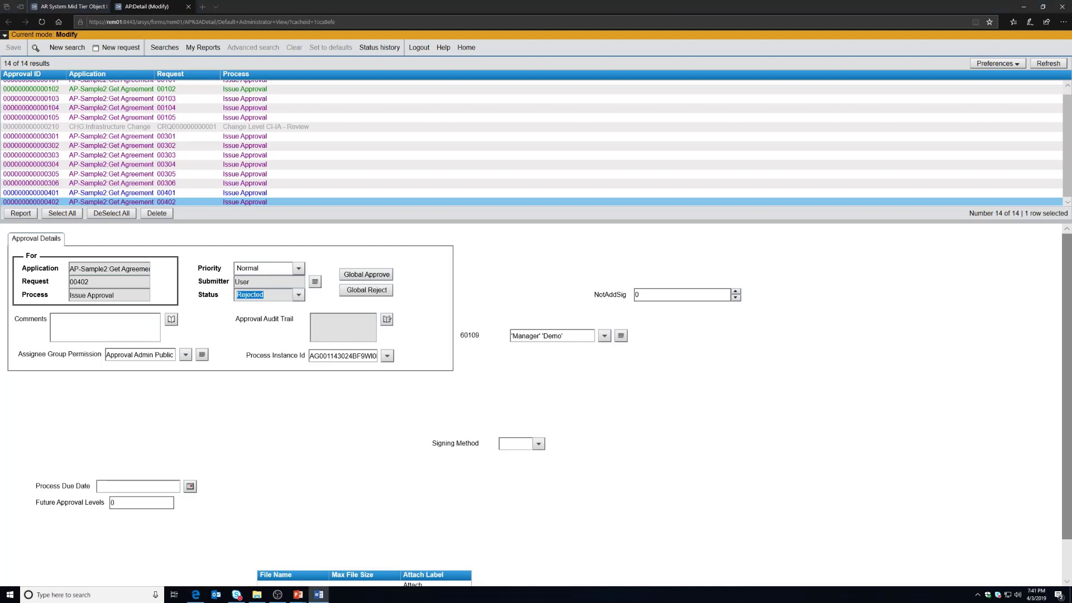